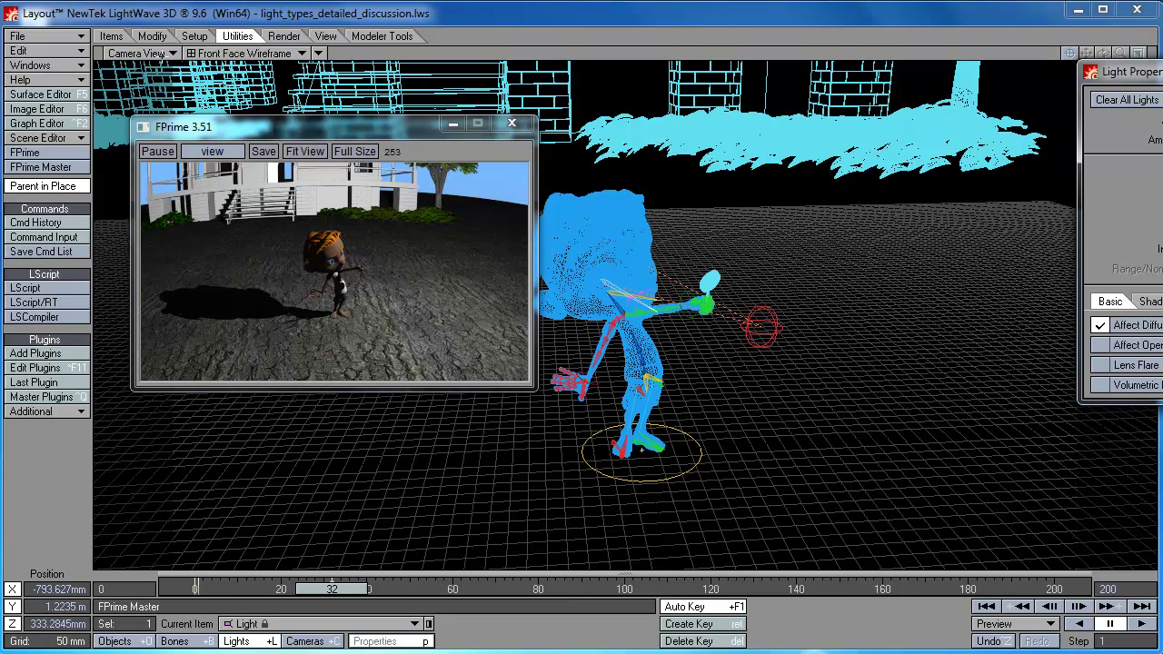
Switch the viewport to Perspective, frame the character and house, and reposition and enlarge the FPrime preview window.
{"action": "left_click", "coordinate": [150, 54]}
{"action": "left_click", "coordinate": [155, 21]}
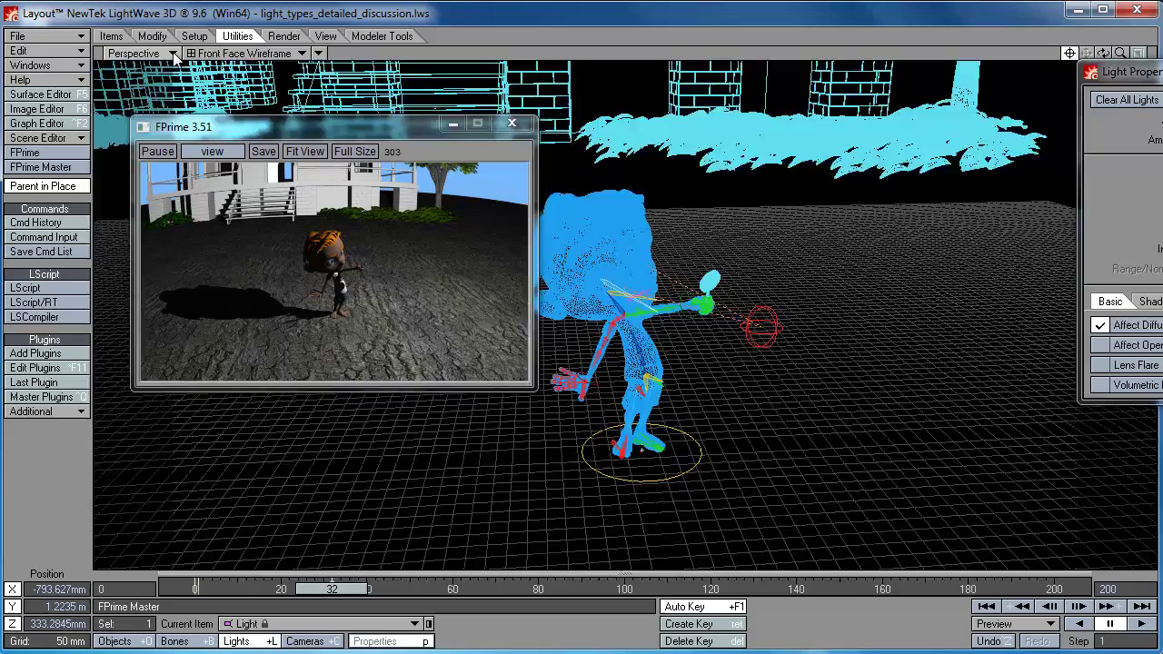
{"action": "left_click_drag", "start_coordinate": [356, 128], "coordinate": [288, 92]}
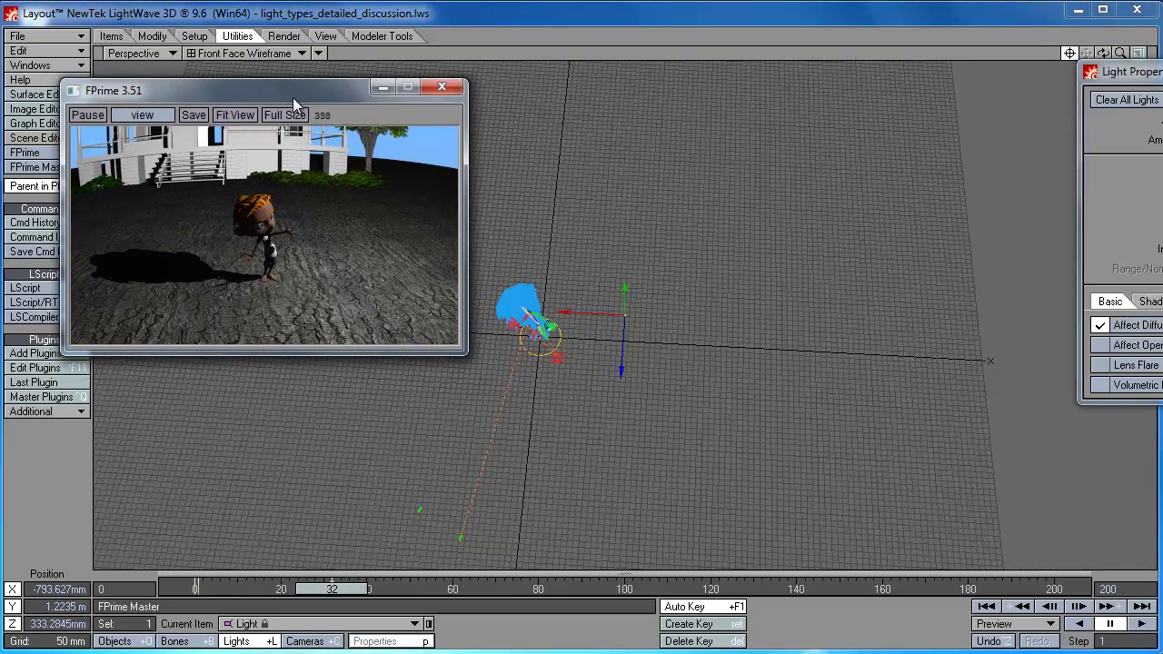
{"action": "left_click_drag", "start_coordinate": [1103, 52], "coordinate": [576, 311]}
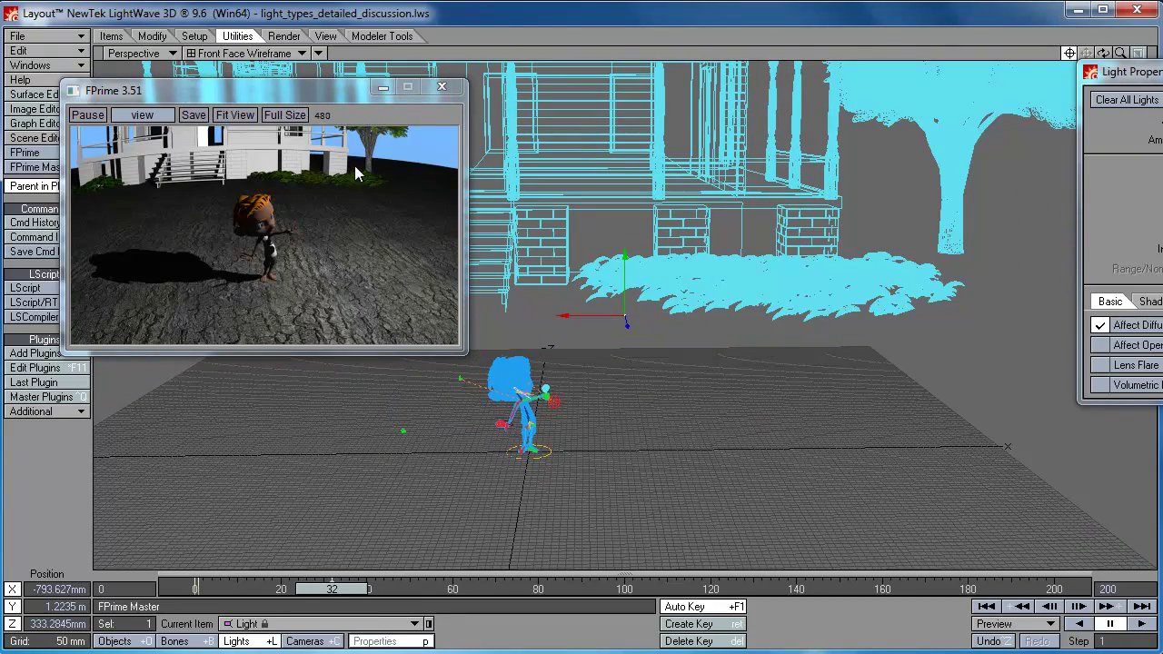
{"action": "left_click_drag", "start_coordinate": [341, 101], "coordinate": [343, 75]}
{"action": "left_click_drag", "start_coordinate": [466, 325], "coordinate": [739, 482]}
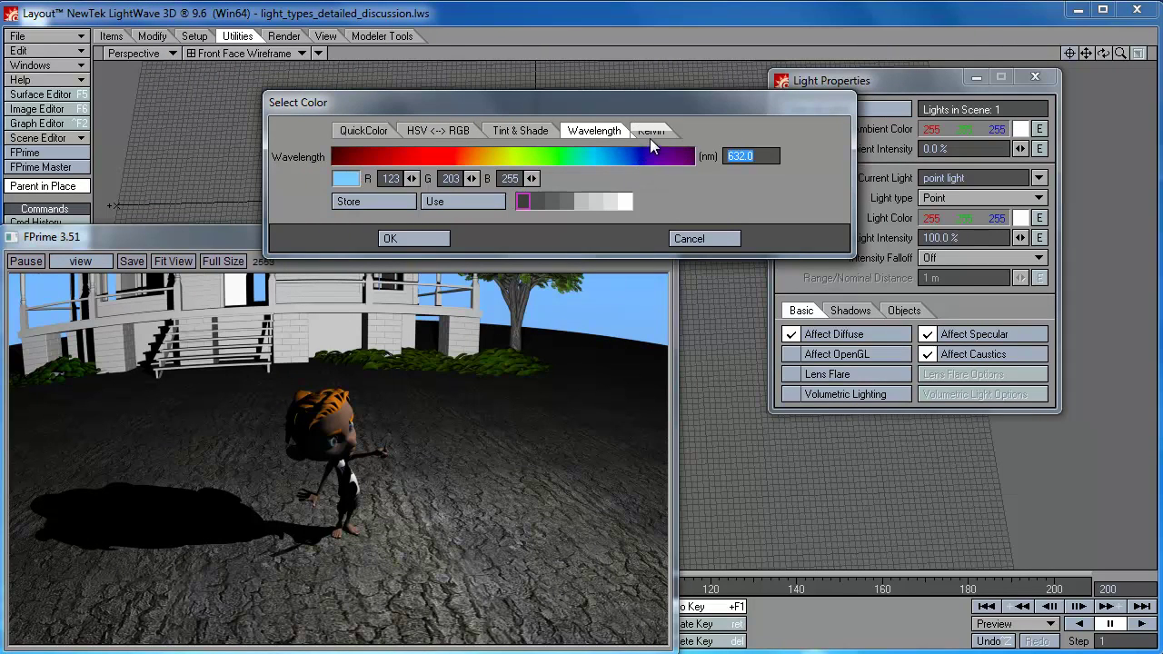
Pick the colour by Kelvin temperature and set it to 3000 degrees.
{"action": "left_click", "coordinate": [649, 136]}
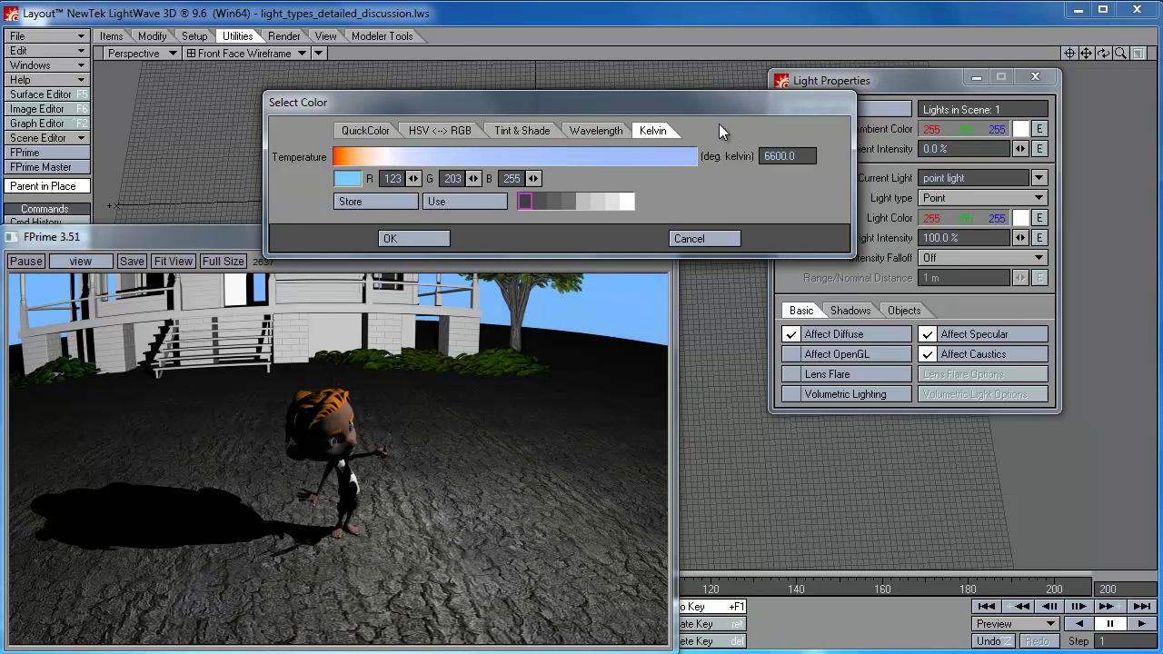
{"action": "left_click_drag", "start_coordinate": [718, 107], "coordinate": [741, 89]}
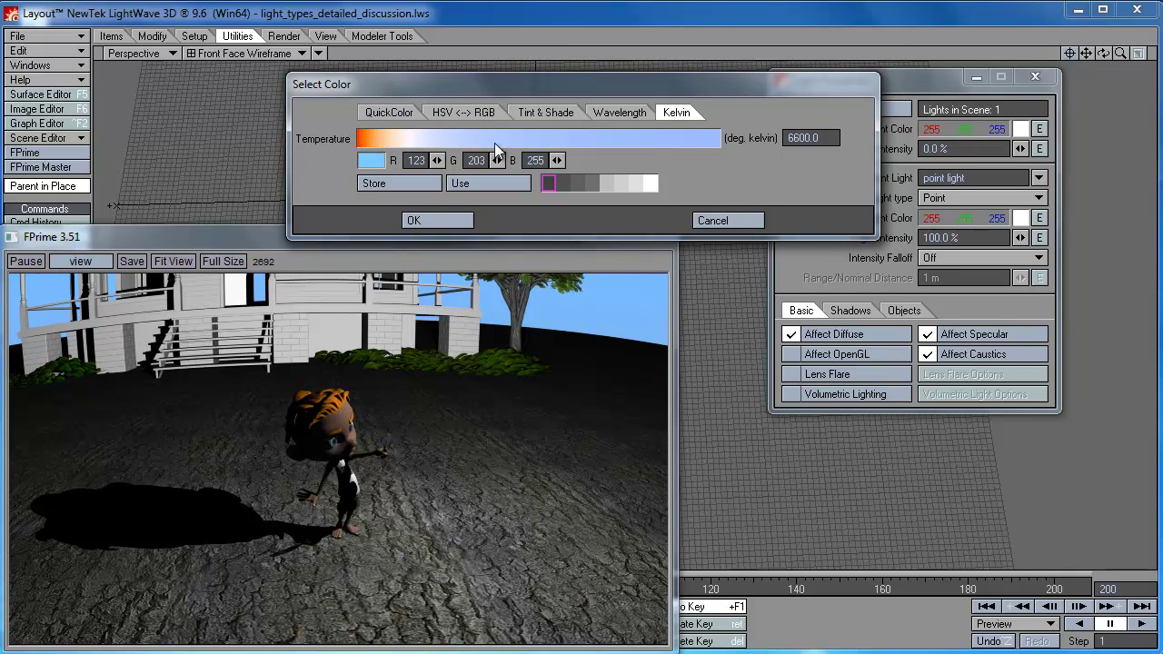
{"action": "left_click", "coordinate": [390, 138]}
{"action": "left_click_drag", "start_coordinate": [827, 137], "coordinate": [614, 138]}
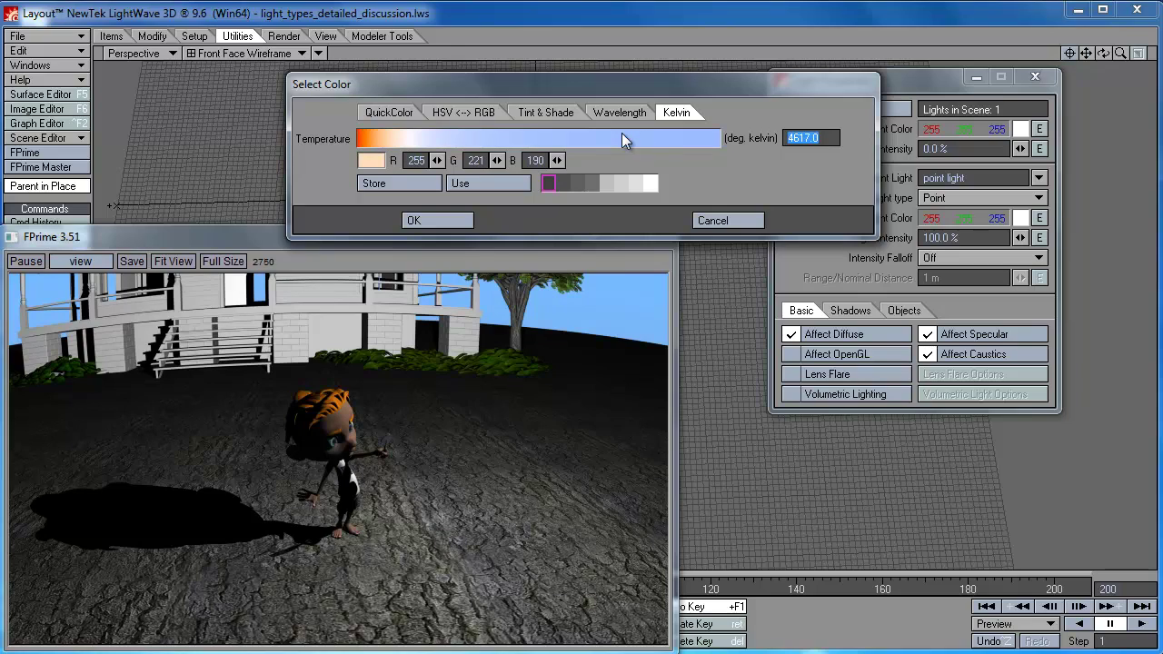
{"action": "type", "text": "3000"}
{"action": "key", "text": "Return"}
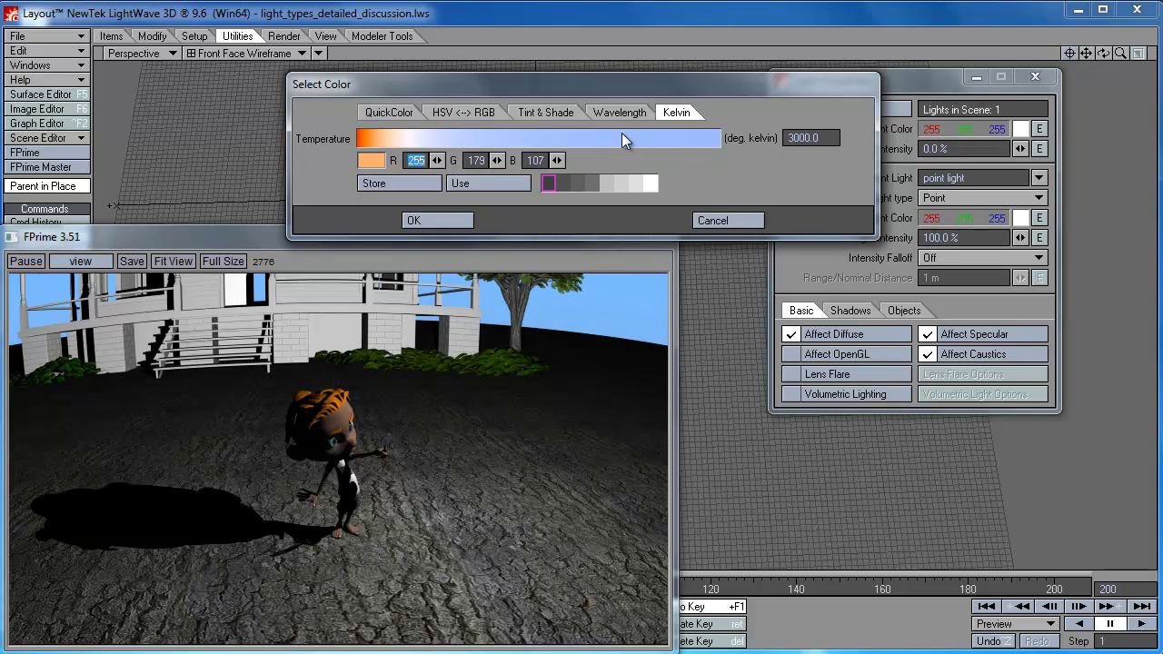
Try a colour temperature of 5500 degrees Kelvin and sweep along the cooler end of the temperature range.
{"action": "left_click", "coordinate": [820, 138]}
{"action": "type", "text": "5500"}
{"action": "key", "text": "Return"}
{"action": "left_click_drag", "start_coordinate": [476, 139], "coordinate": [555, 139]}
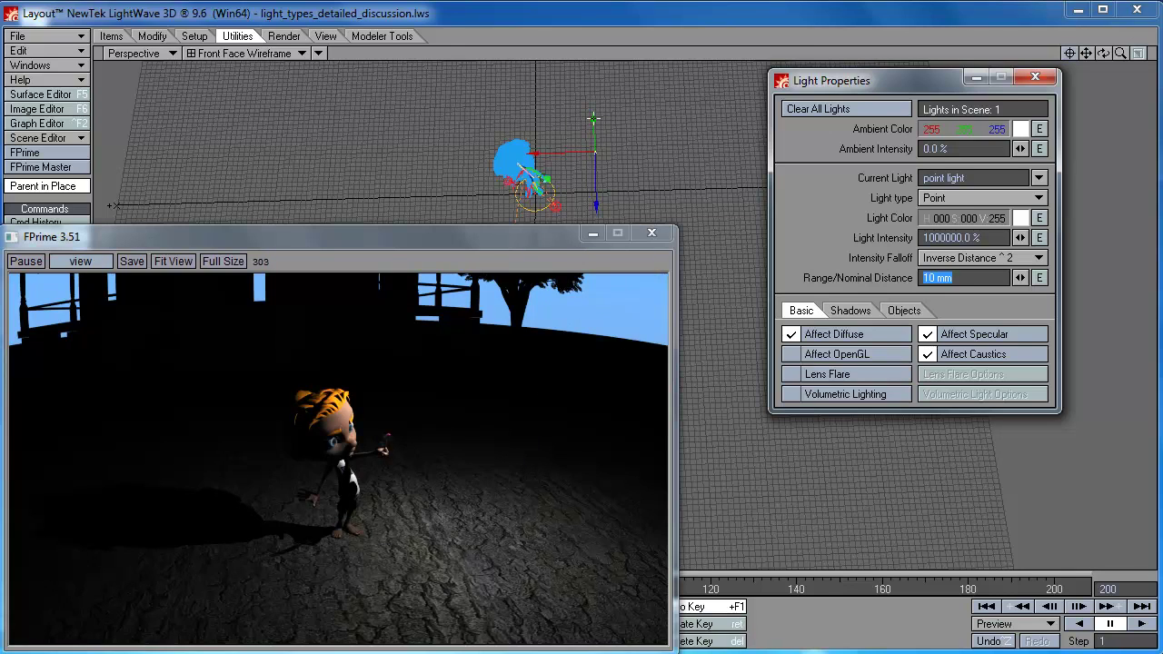
Apply a 10 mm nominal distance to the point light and move the light closer to and farther from the character.
{"action": "key", "text": "Return"}
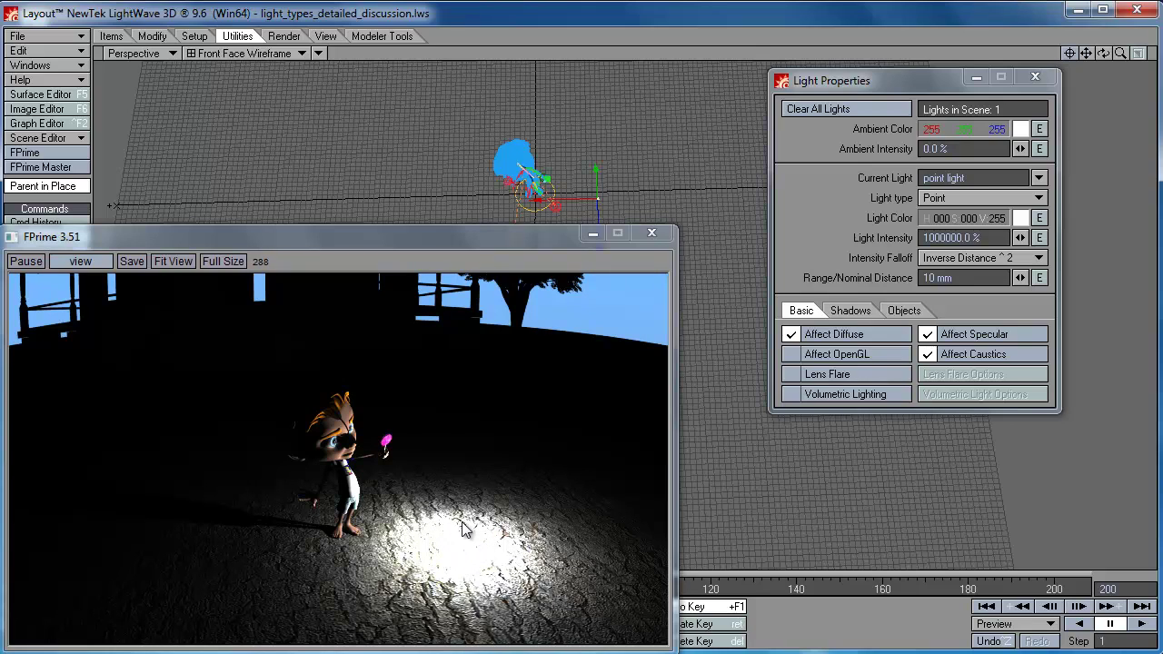
{"action": "left_click_drag", "start_coordinate": [599, 174], "coordinate": [596, 173]}
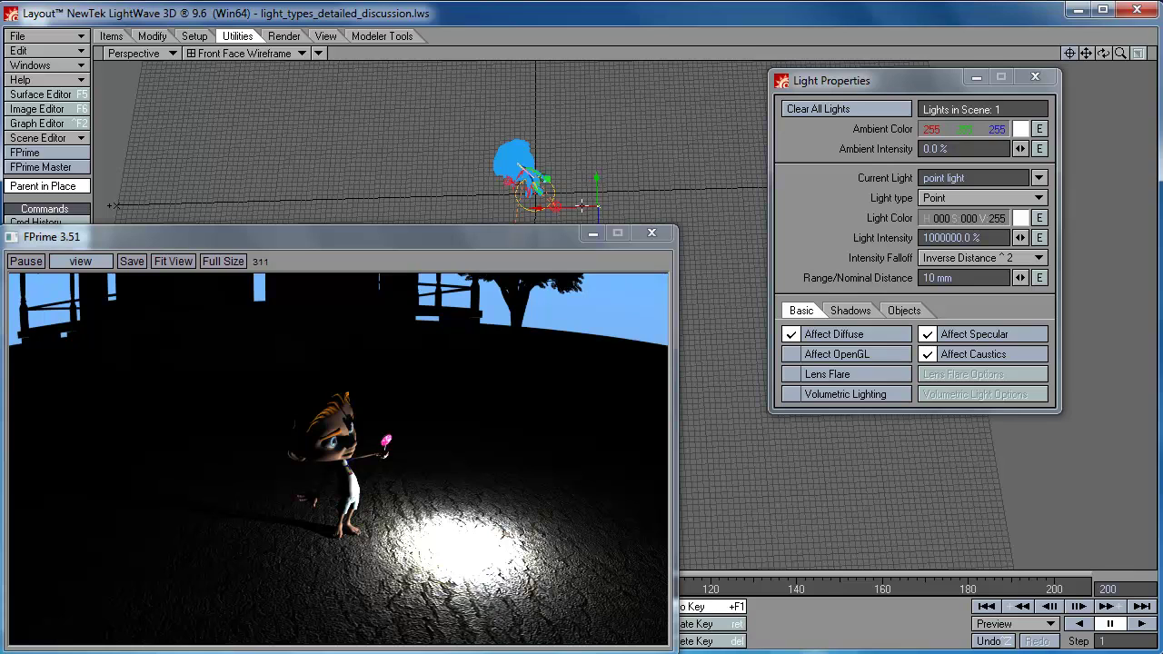
{"action": "left_click_drag", "start_coordinate": [596, 207], "coordinate": [572, 189]}
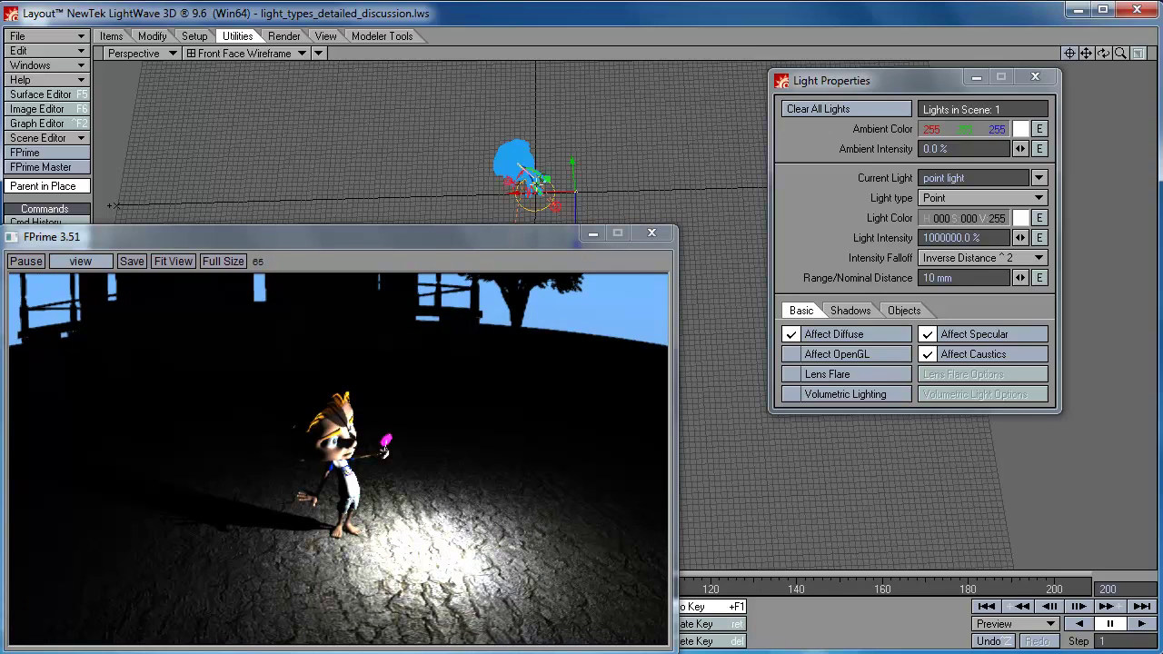
{"action": "left_click_drag", "start_coordinate": [572, 190], "coordinate": [618, 191]}
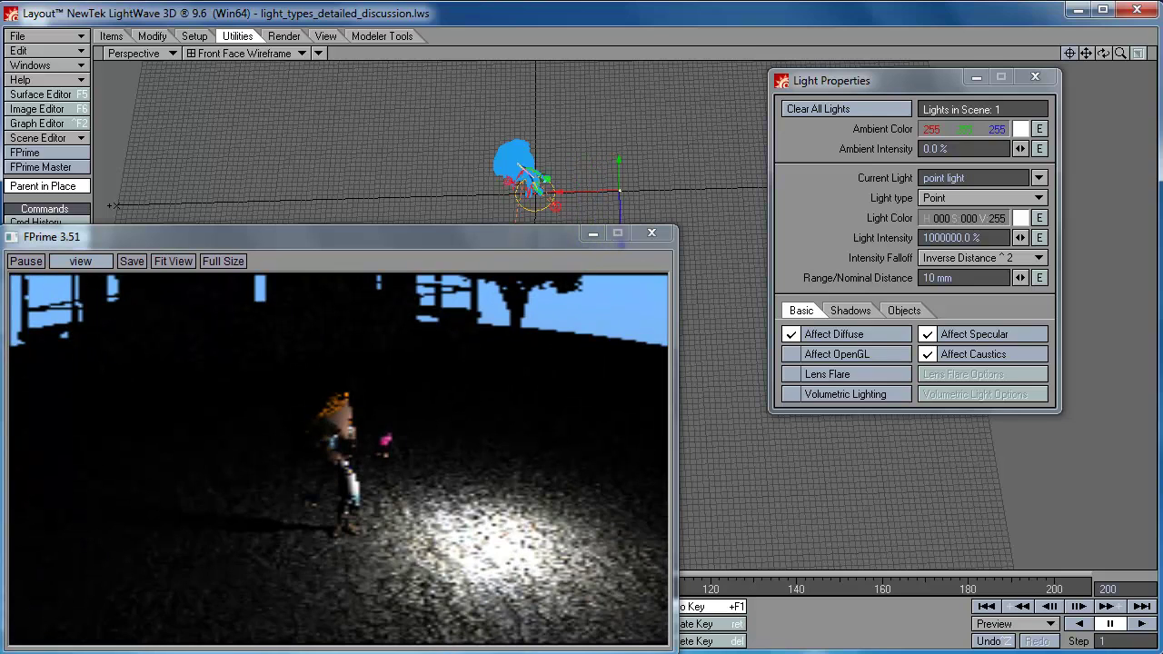
Try the point light with its intensity falloff set to Off and undo the change.
{"action": "left_click", "coordinate": [968, 255]}
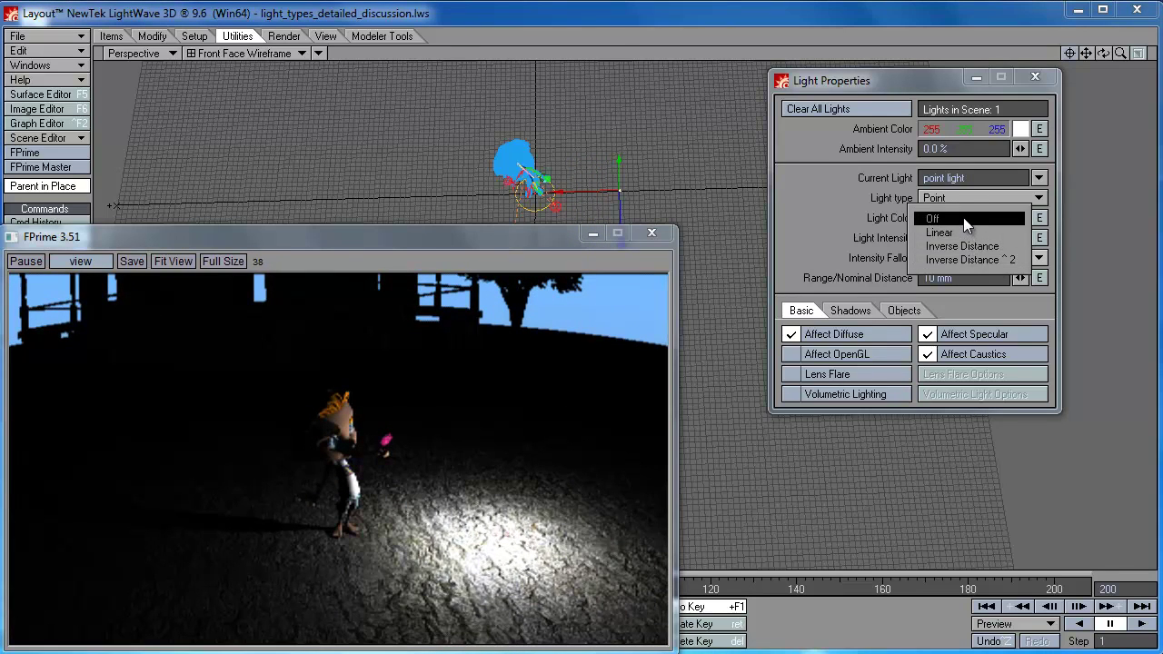
{"action": "left_click", "coordinate": [962, 218]}
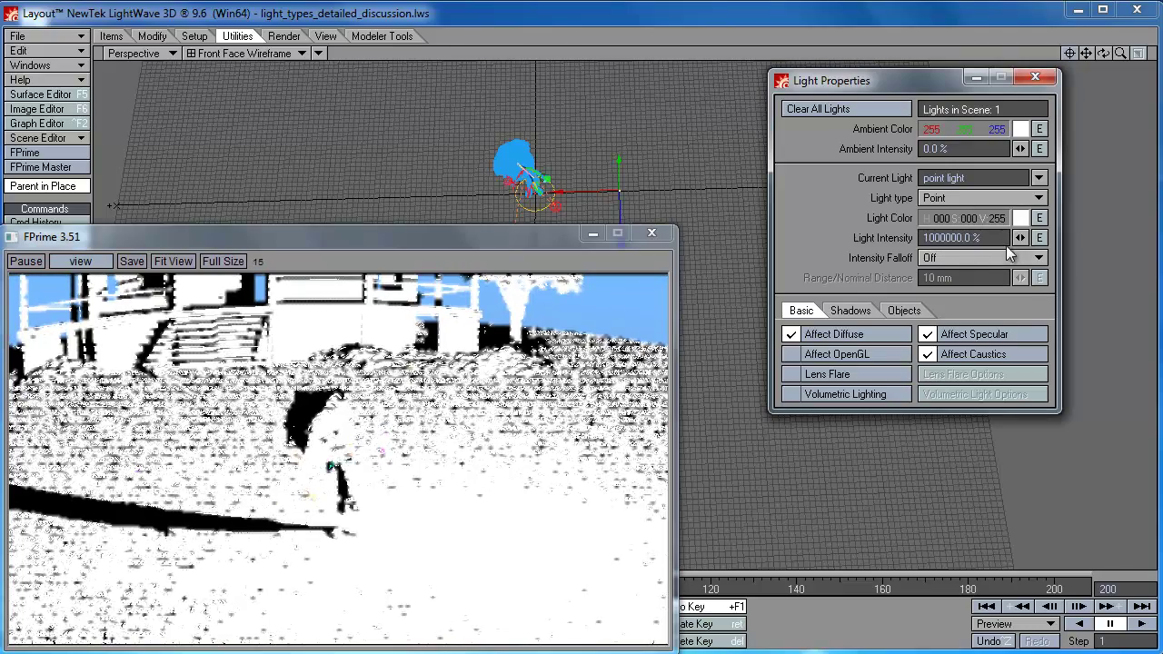
{"action": "key", "text": "ctrl+z"}
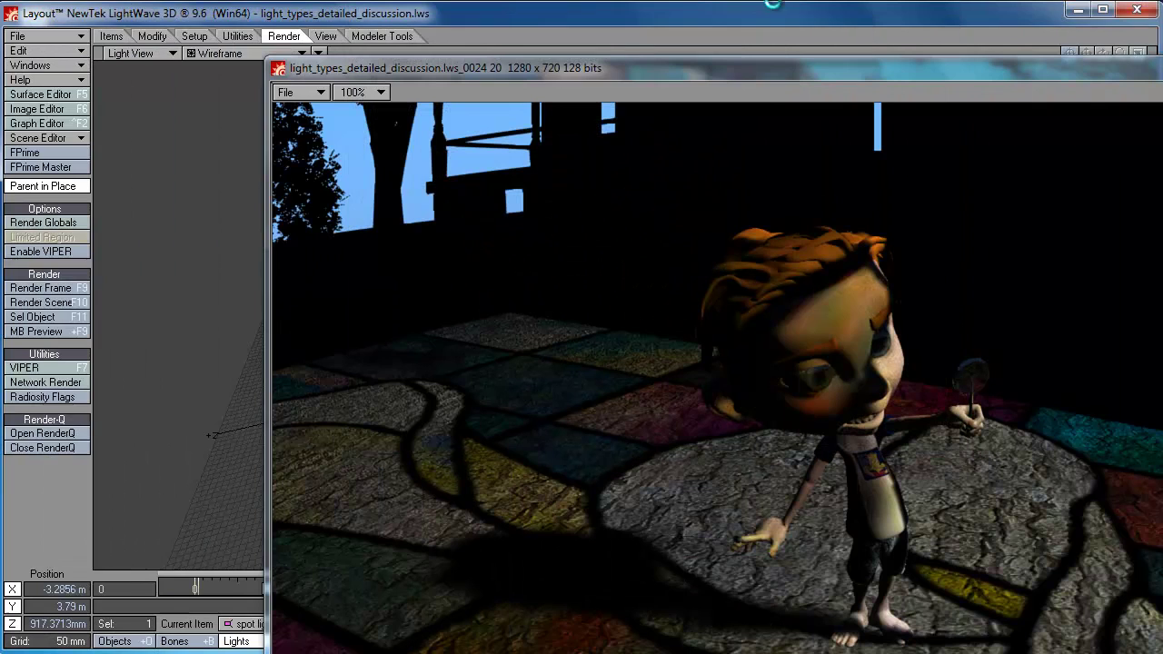
Reposition and enlarge the rendered image window to examine the spotlight's projected pattern.
{"action": "left_click_drag", "start_coordinate": [795, 67], "coordinate": [674, 22]}
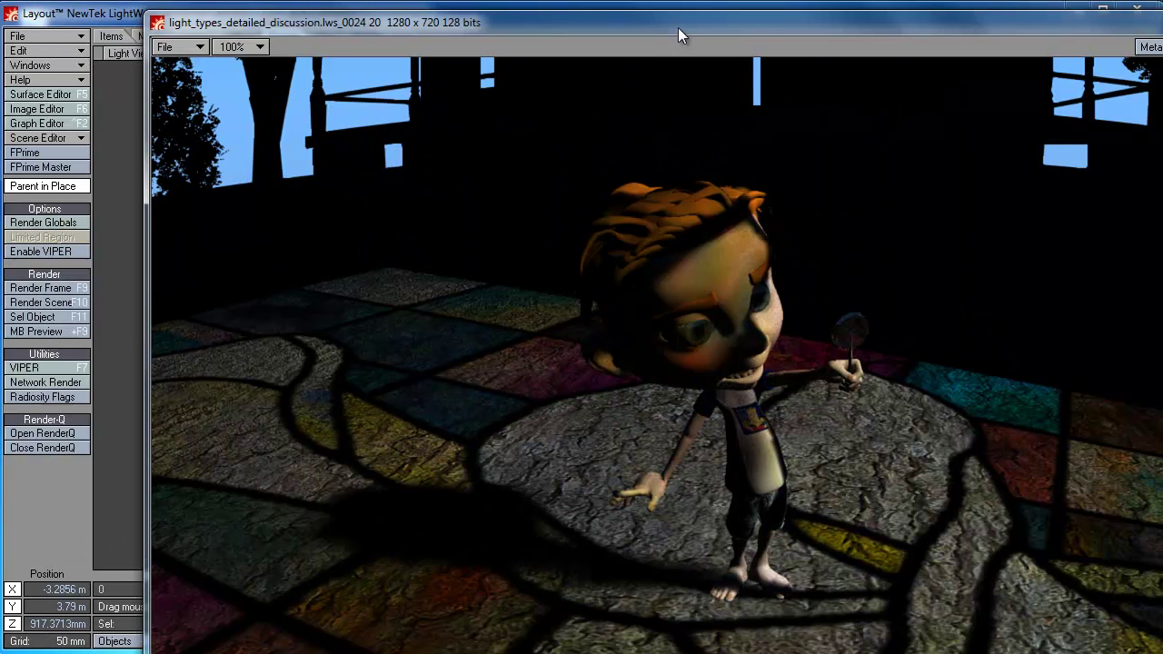
{"action": "double_click", "coordinate": [678, 27]}
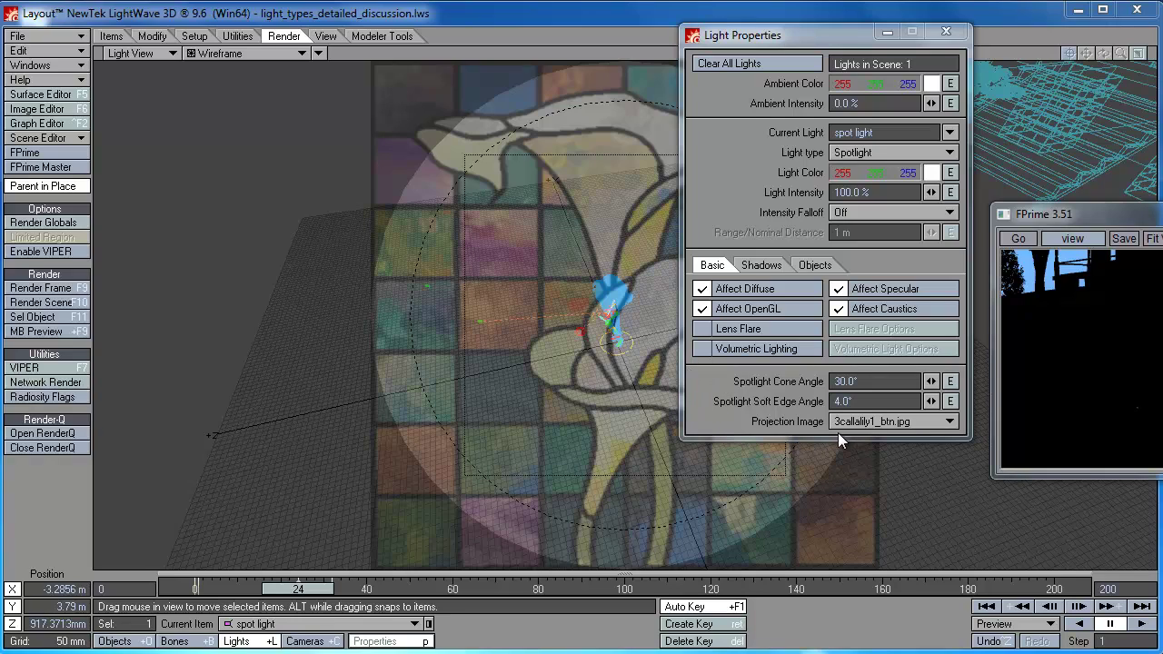
Enable volumetric lighting on the spotlight, render frame 24 and dismiss the render status.
{"action": "left_click", "coordinate": [762, 351]}
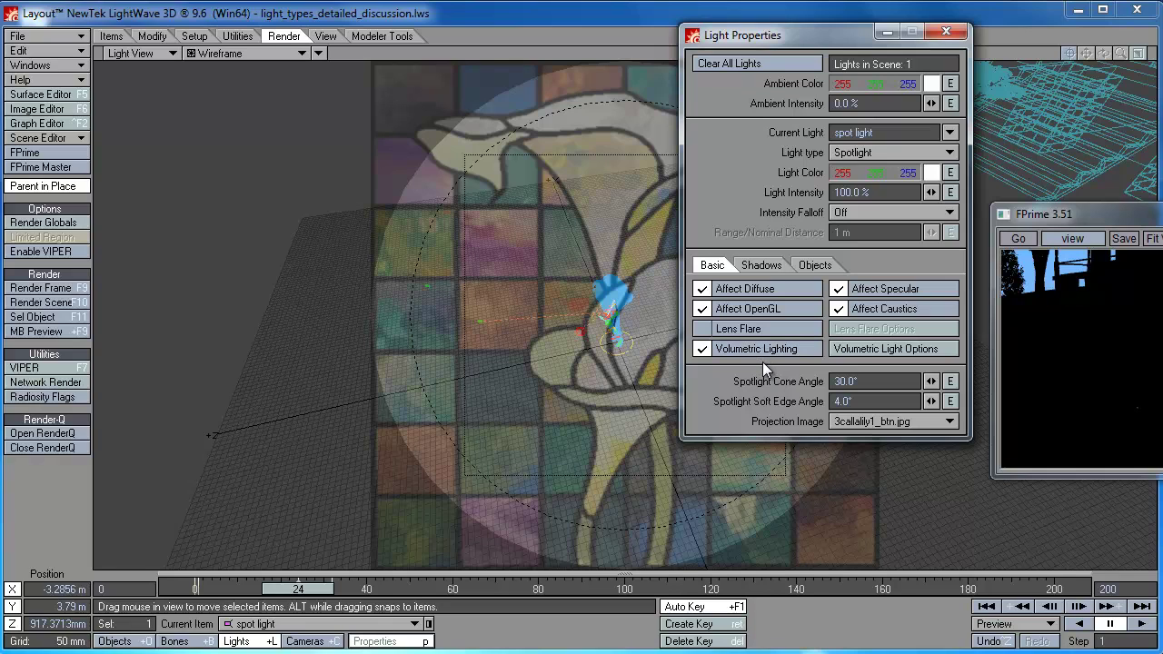
{"action": "key", "text": "F9"}
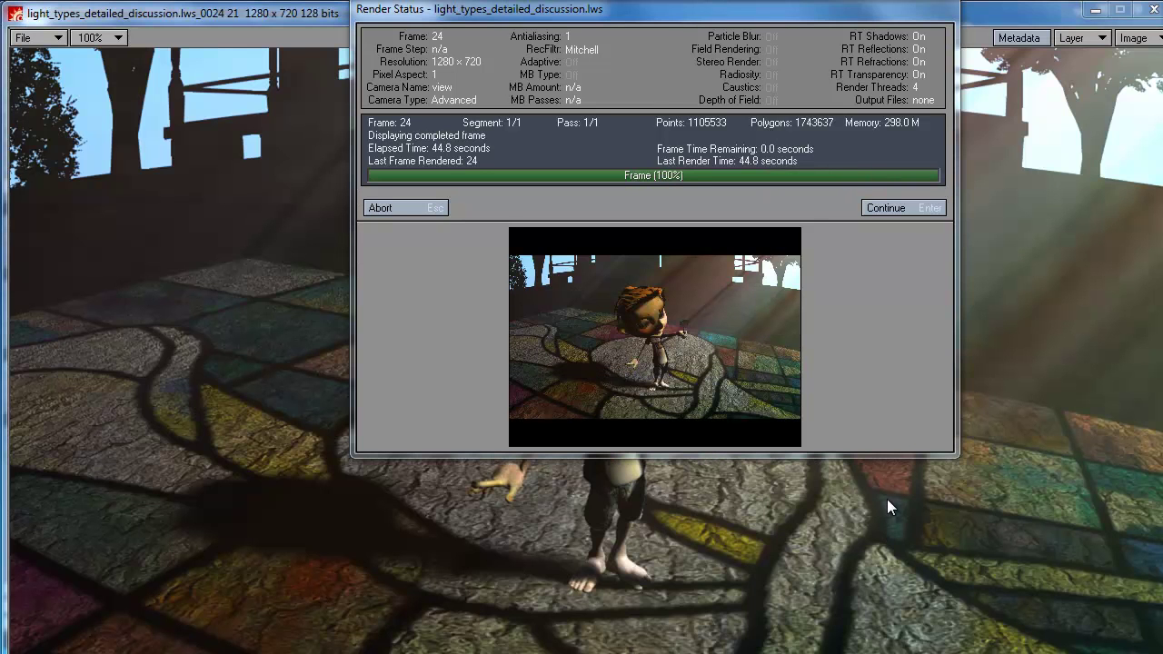
{"action": "left_click", "coordinate": [386, 208]}
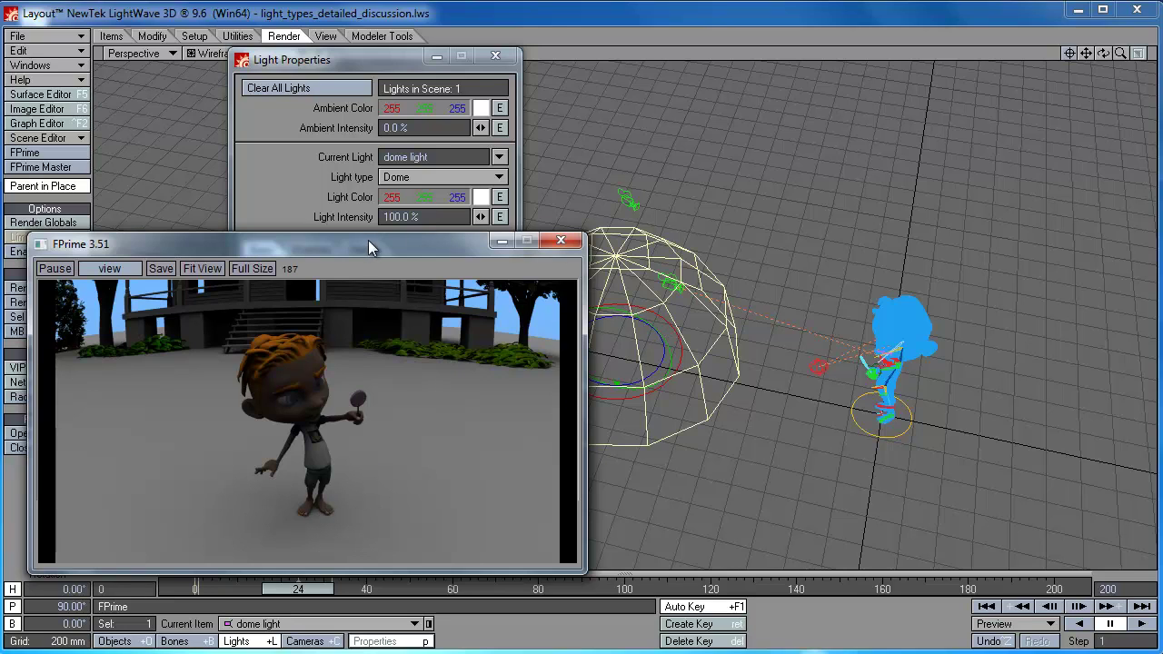
Rearrange the FPrime preview and Light Properties windows and open the dome light's angle value for editing.
{"action": "mouse_move", "coordinate": [366, 243]}
{"action": "left_mouse_down"}
{"action": "mouse_move", "coordinate": [394, 251]}
{"action": "mouse_move", "coordinate": [353, 257]}
{"action": "left_mouse_up"}
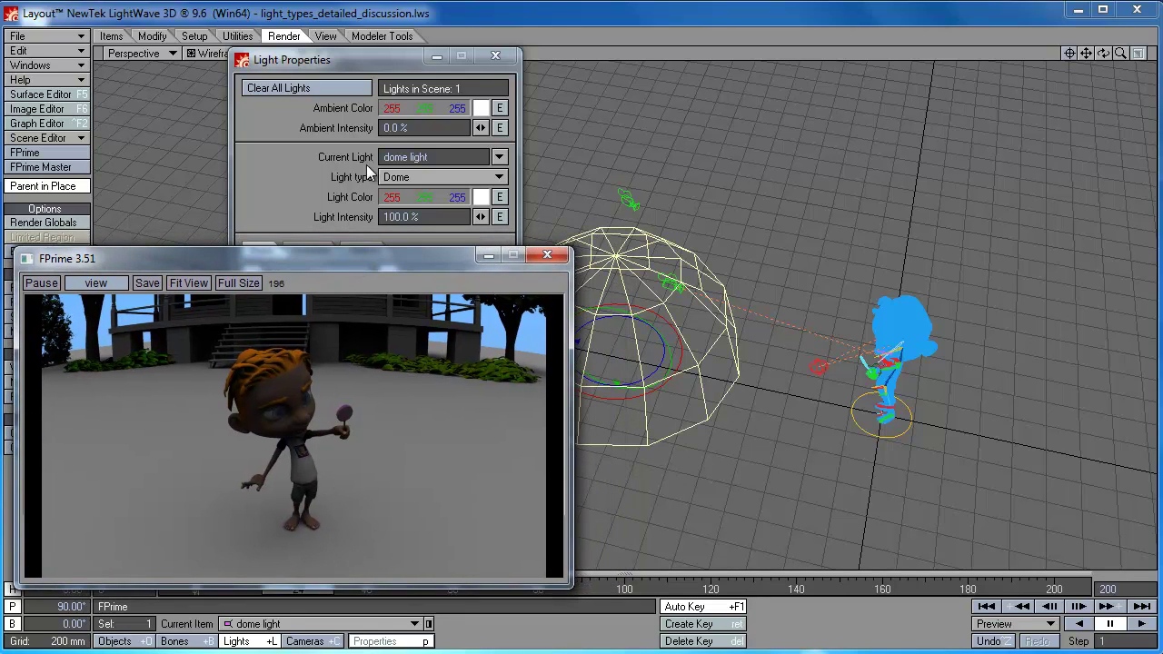
{"action": "left_click", "coordinate": [379, 60]}
{"action": "left_click_drag", "start_coordinate": [378, 59], "coordinate": [991, 14]}
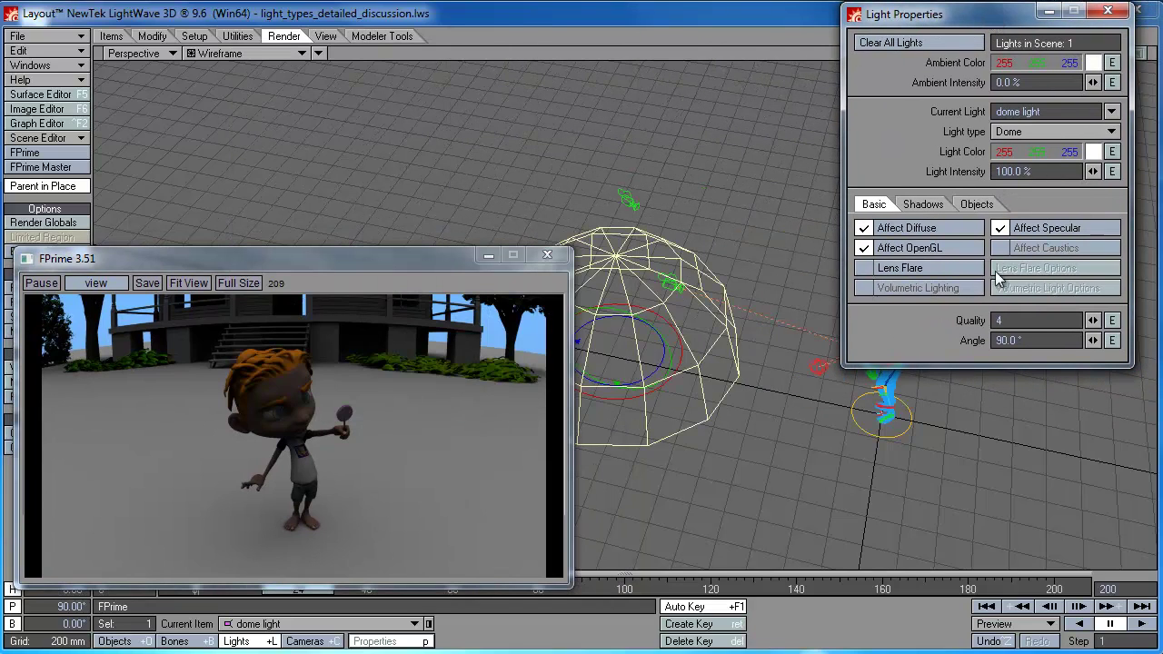
{"action": "left_click", "coordinate": [1045, 341]}
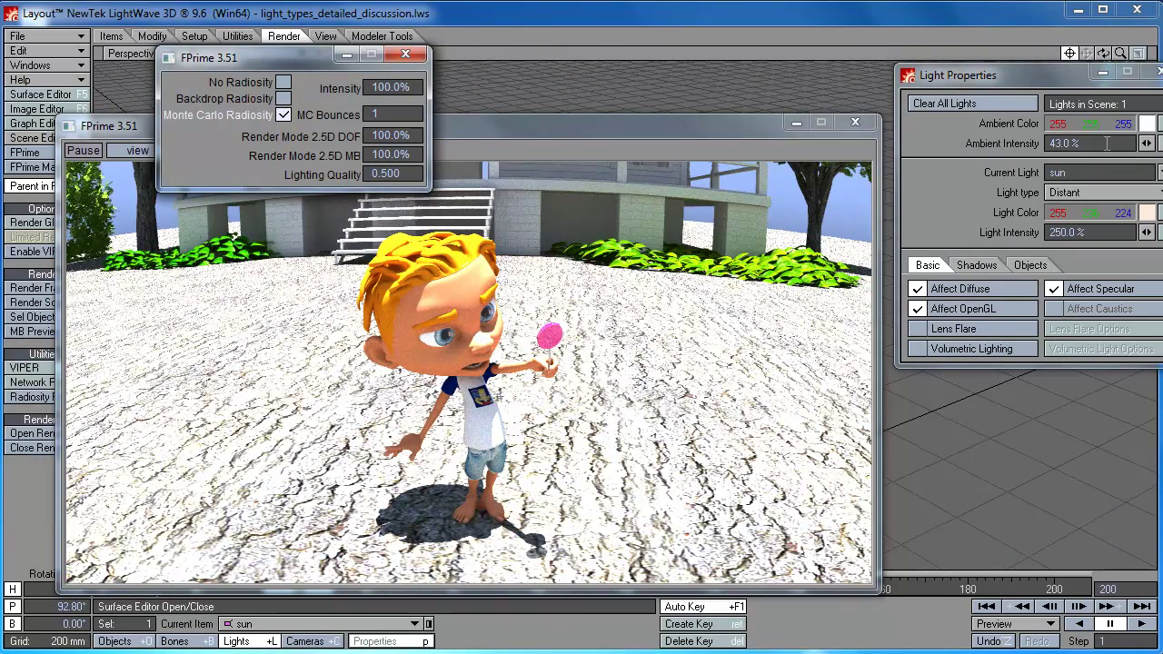
Change the scene's ambient color from white to a saturated blue with red 0 and blue 255.
{"action": "left_click", "coordinate": [912, 151]}
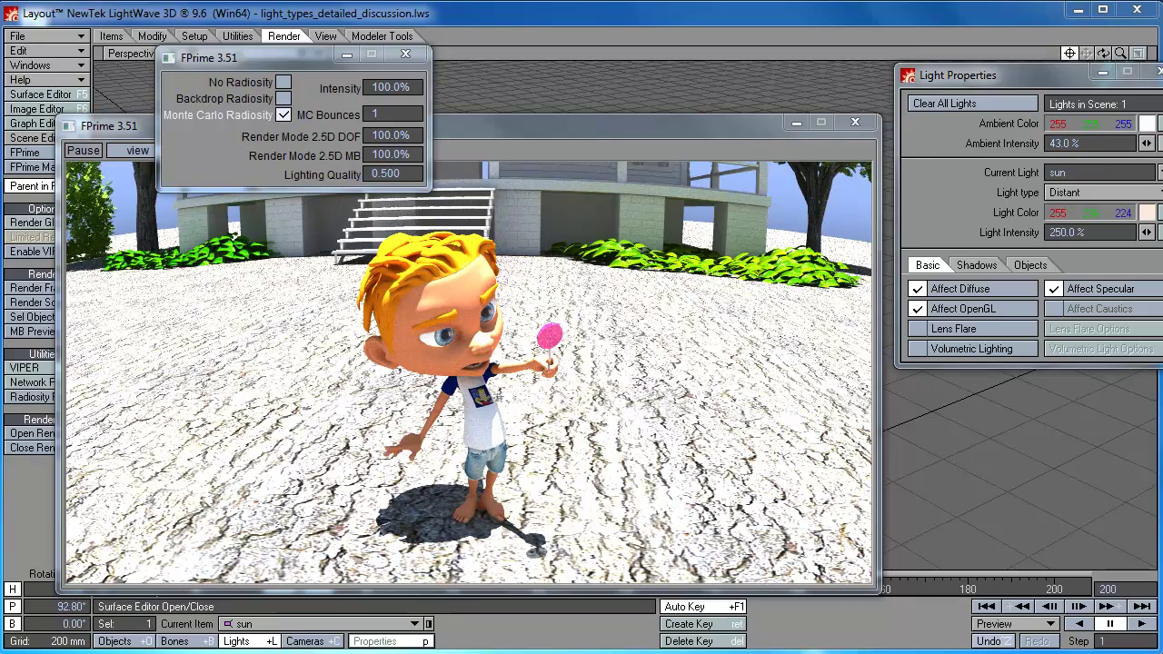
{"action": "left_click_drag", "start_coordinate": [1105, 125], "coordinate": [1045, 125]}
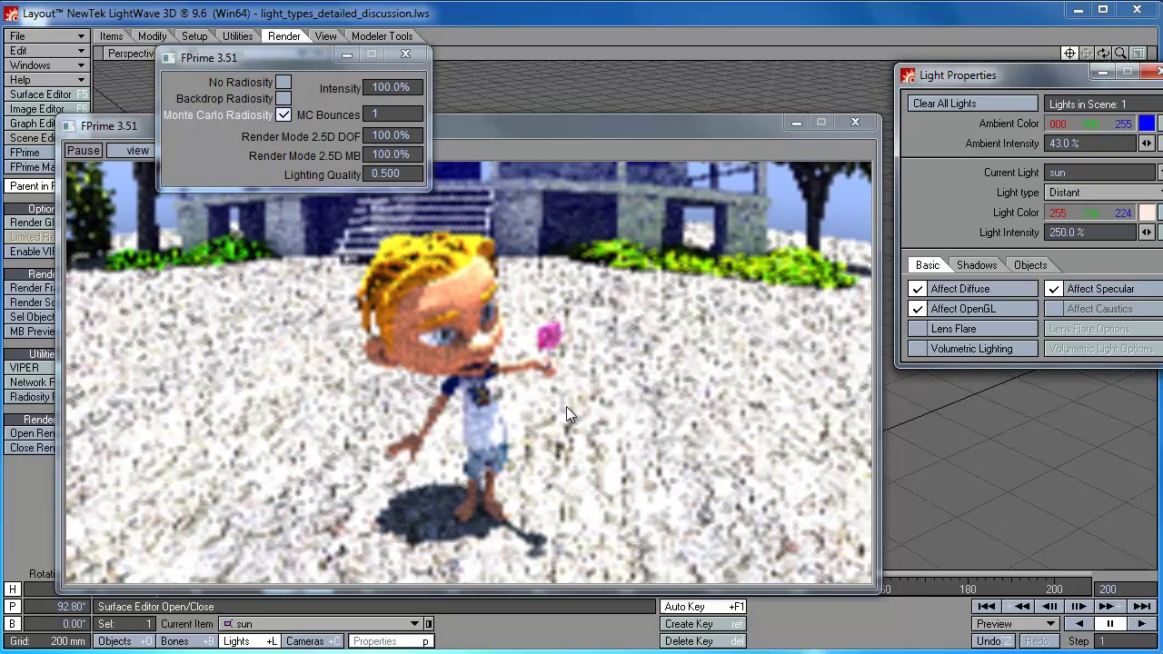
{"action": "left_click_drag", "start_coordinate": [1095, 125], "coordinate": [143, 143]}
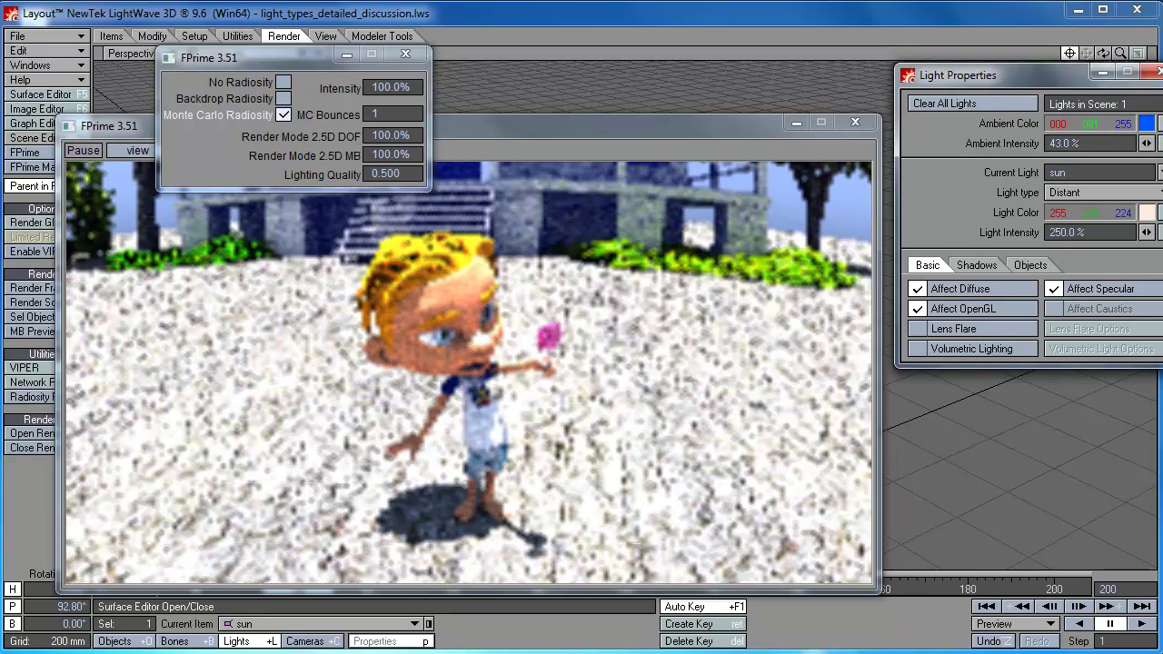